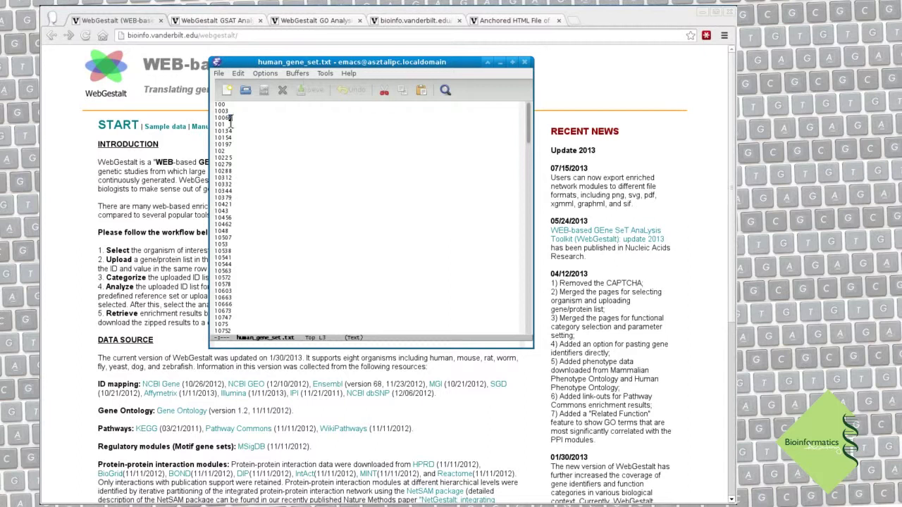
# Look over the gene IDs in human_gene_set.txt in Emacs, then bring the WebGestalt page forward
pyautogui.moveTo(229, 119); pyautogui.dragTo(258, 266)
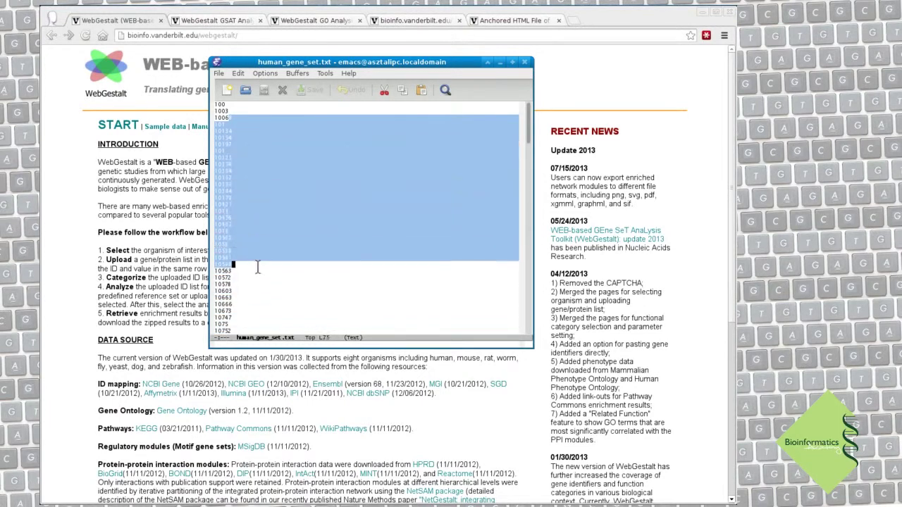
pyautogui.click(262, 225)
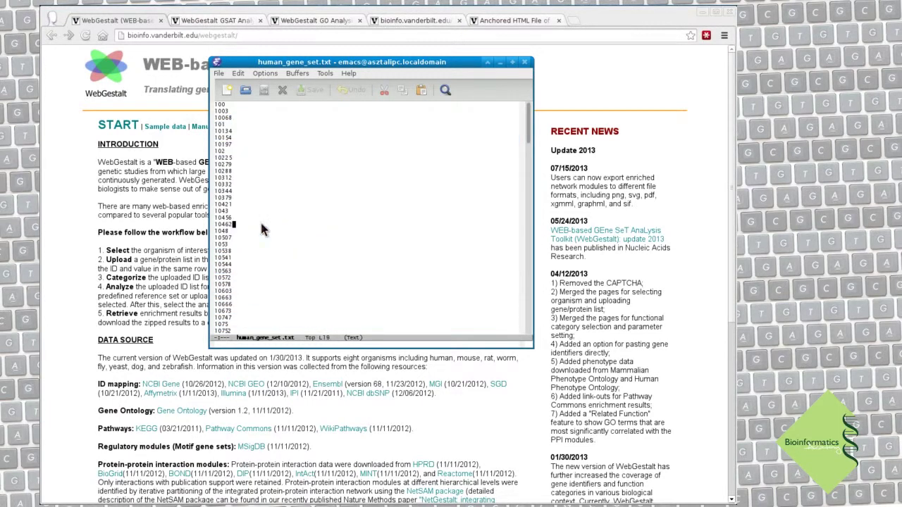
pyautogui.click(149, 191)
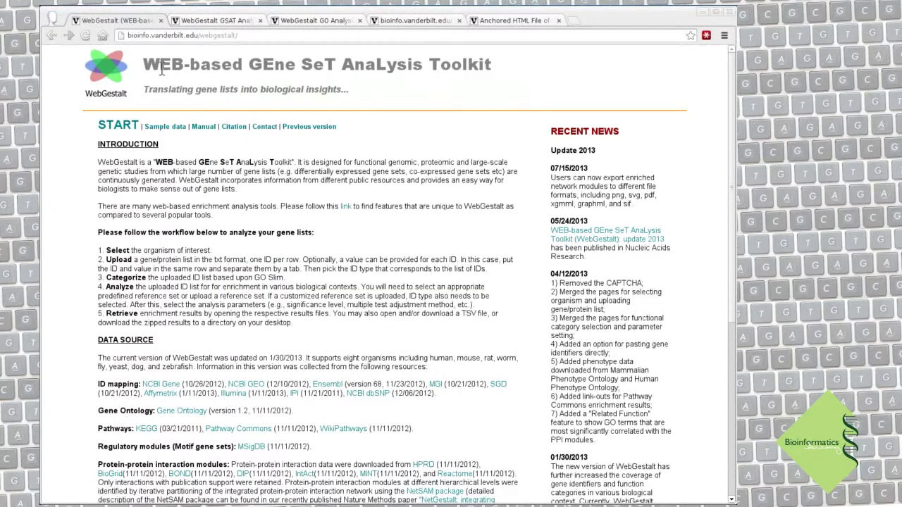
# Start a new analysis with organism hsapiens and ID type hsapiens__entrezgene, choosing human_gene_set.txt to upload
pyautogui.click(127, 125)
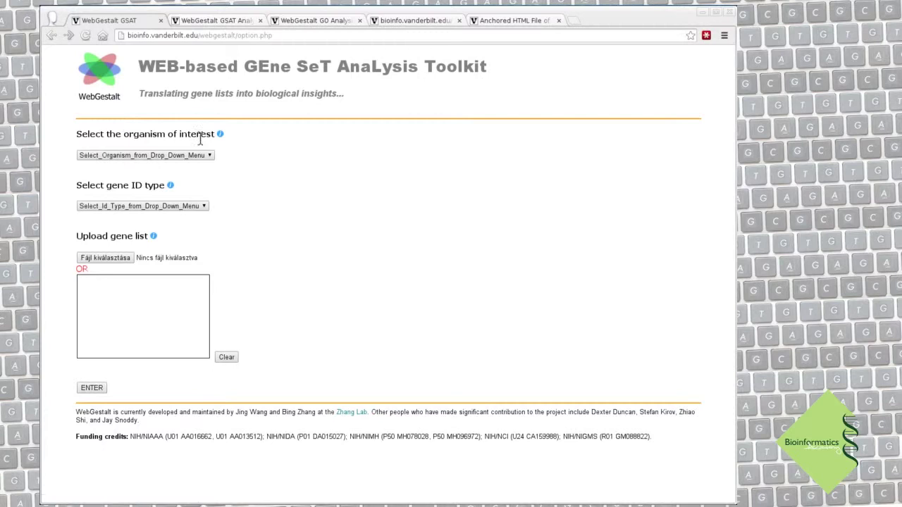
pyautogui.click(186, 155)
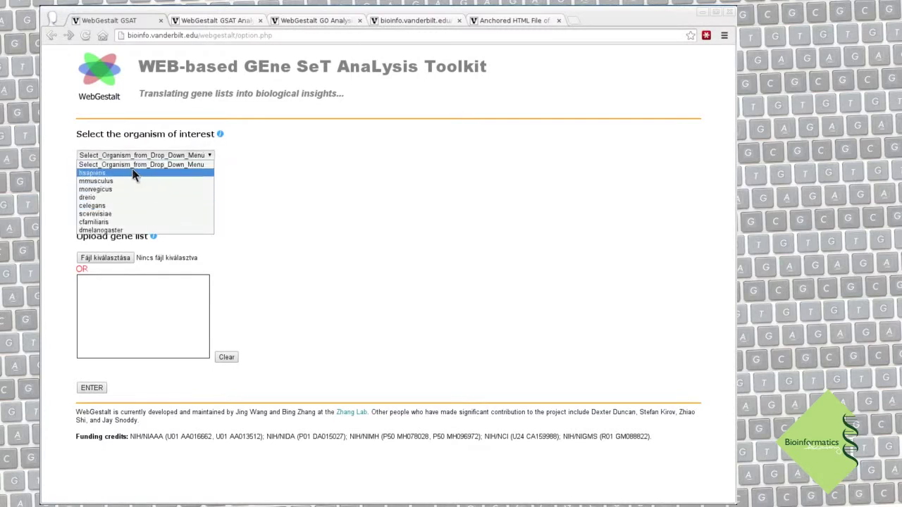
pyautogui.click(103, 175)
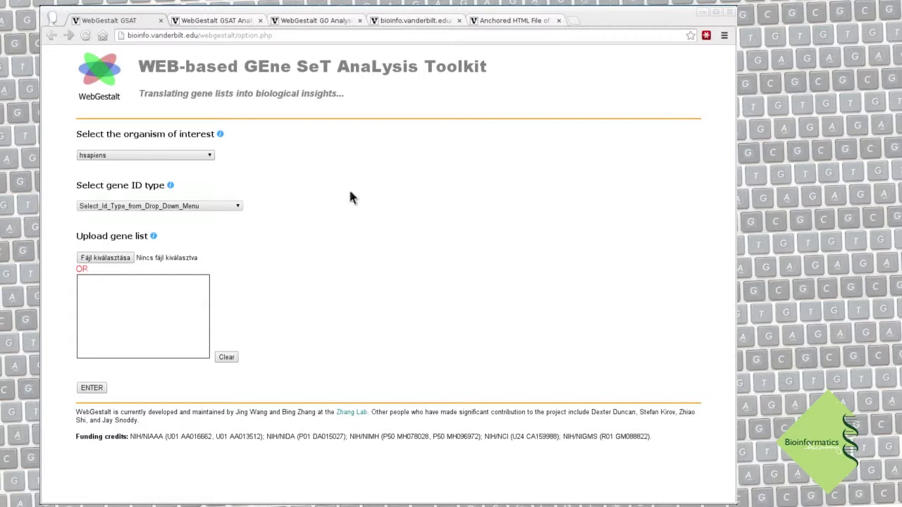
pyautogui.click(129, 209)
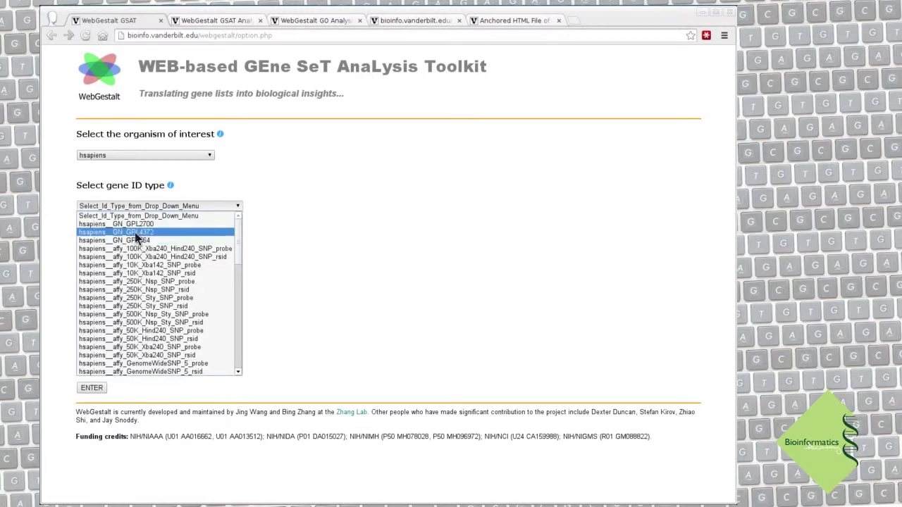
pyautogui.scroll(-5, 135, 232)
pyautogui.scroll(8, 134, 246)
pyautogui.scroll(-9, 134, 245)
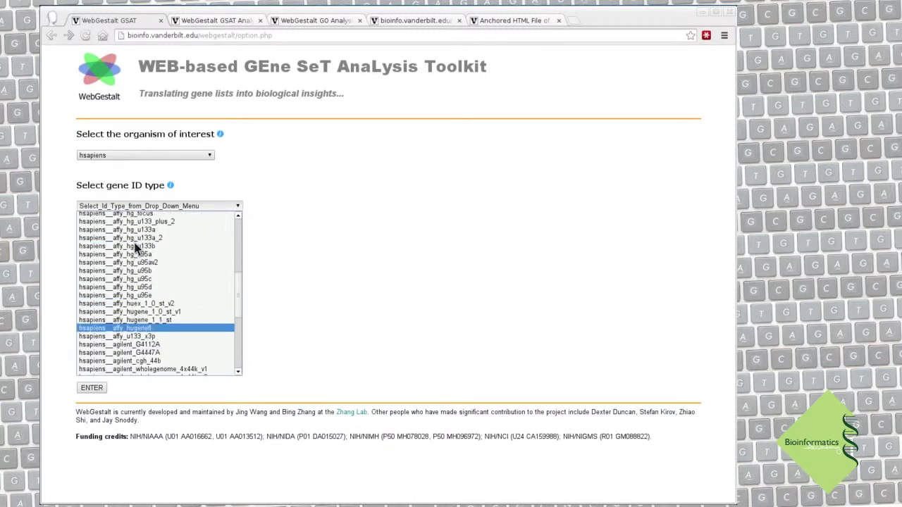
pyautogui.click(145, 345)
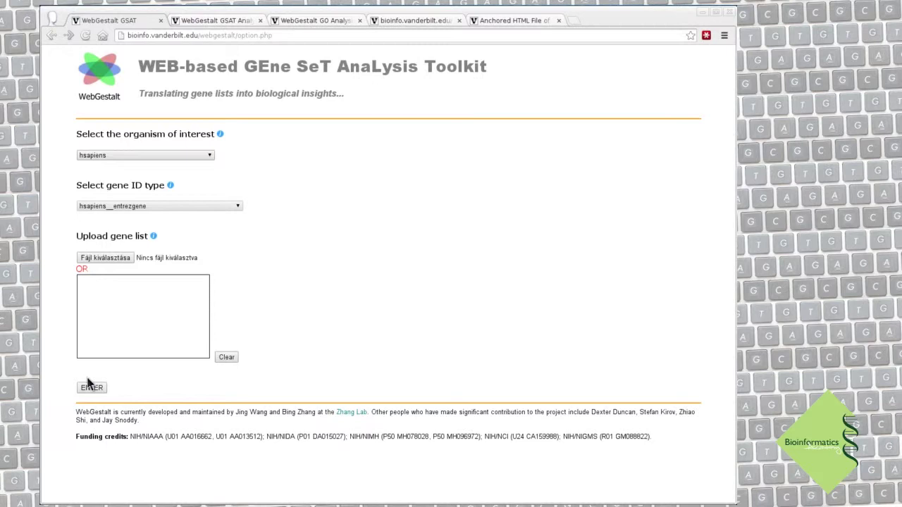
pyautogui.click(106, 262)
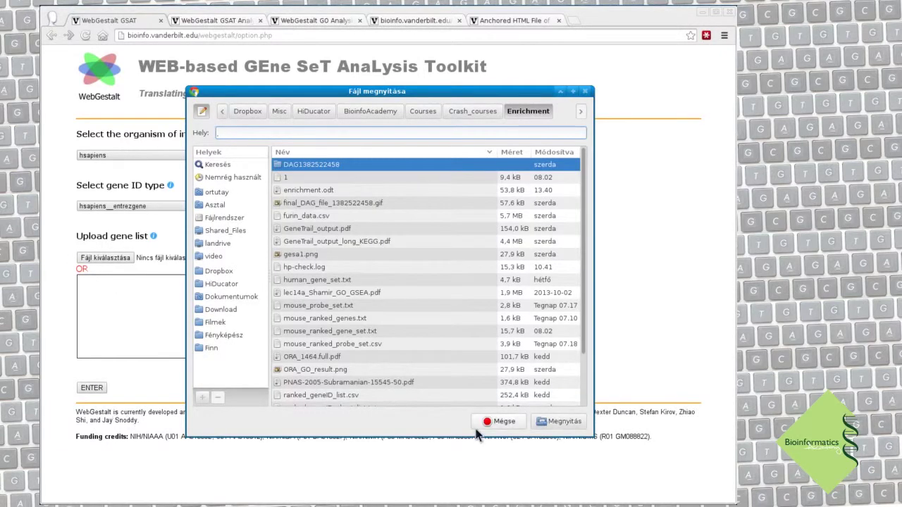
pyautogui.click(491, 428)
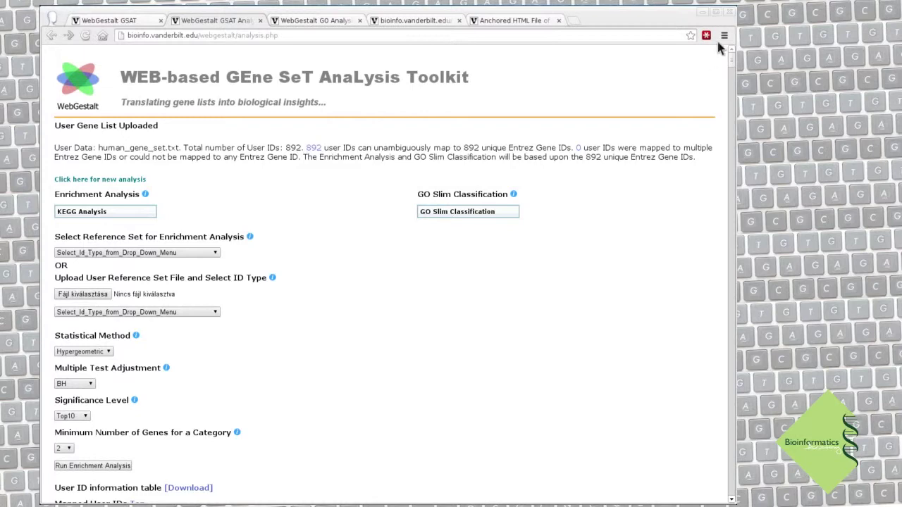
# Scroll through the table of 892 mapped Entrez Gene IDs and back to the top
pyautogui.moveTo(731, 58); pyautogui.dragTo(654, 175)
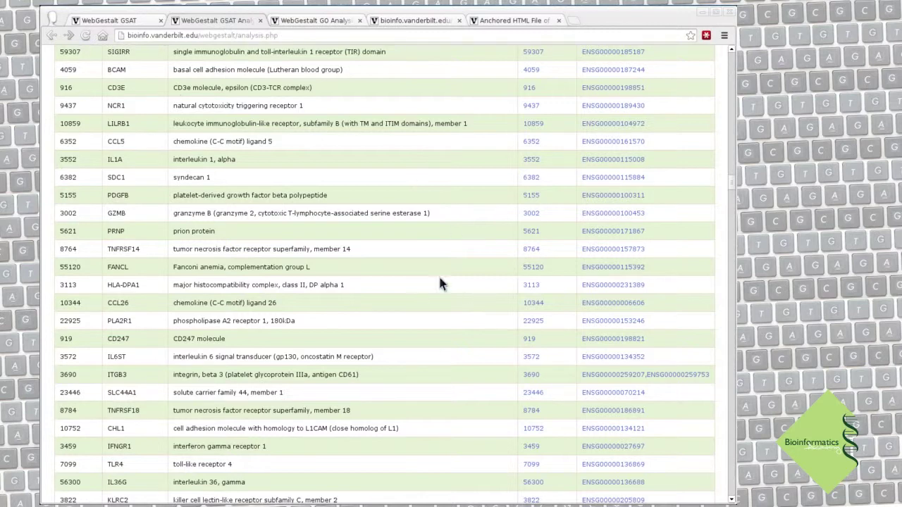
pyautogui.scroll(15, 726, 174)
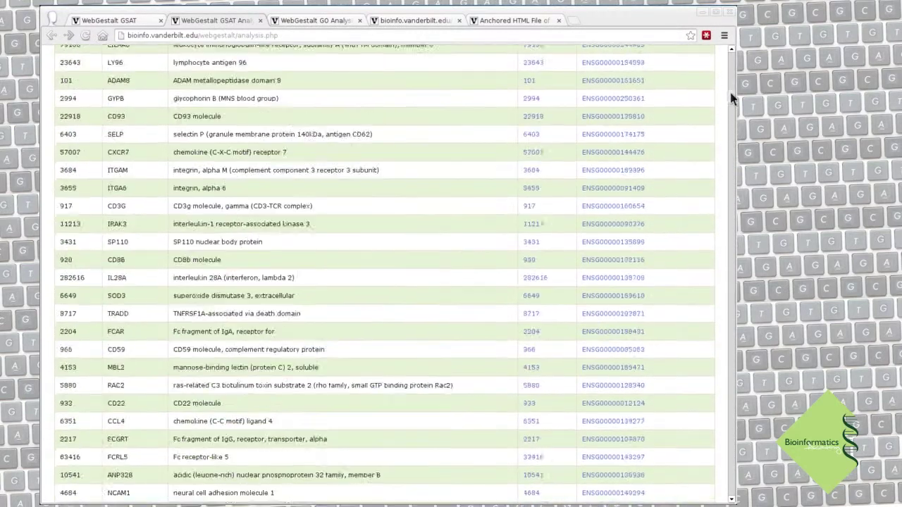
pyautogui.moveTo(730, 97); pyautogui.dragTo(729, 51)
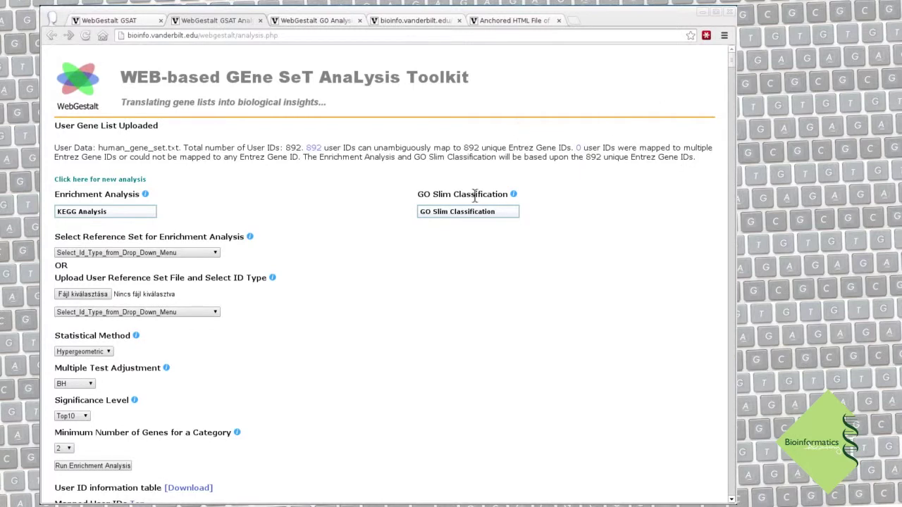
# Create a GO Slim Biological Process bar chart, view it, and return to the analysis page
pyautogui.moveTo(449, 210)
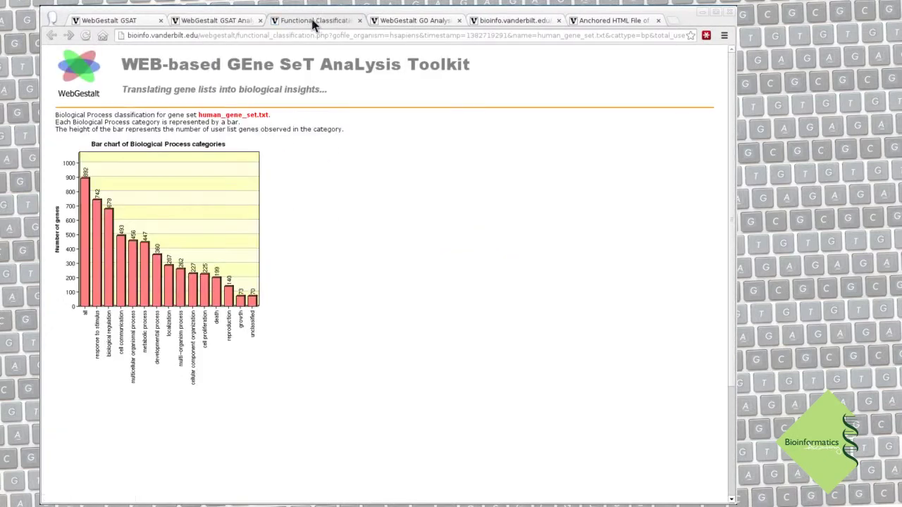
pyautogui.click(220, 22)
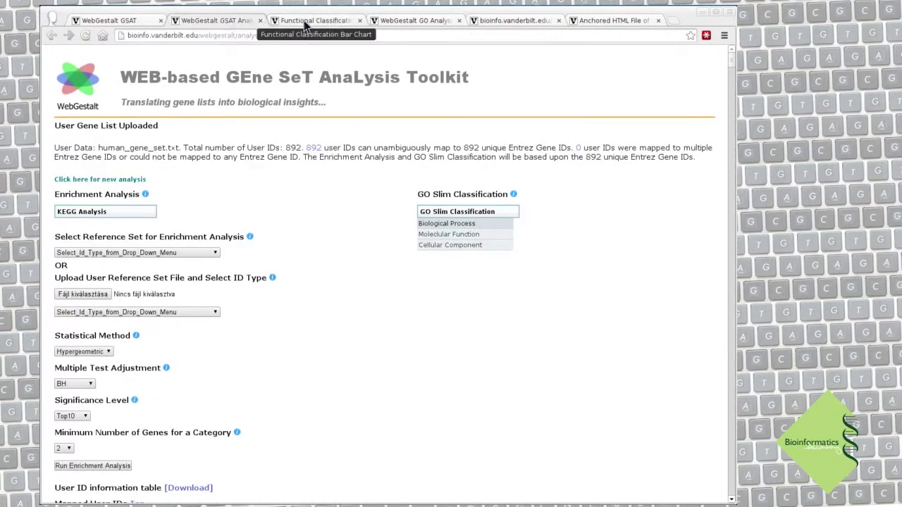
pyautogui.click(305, 21)
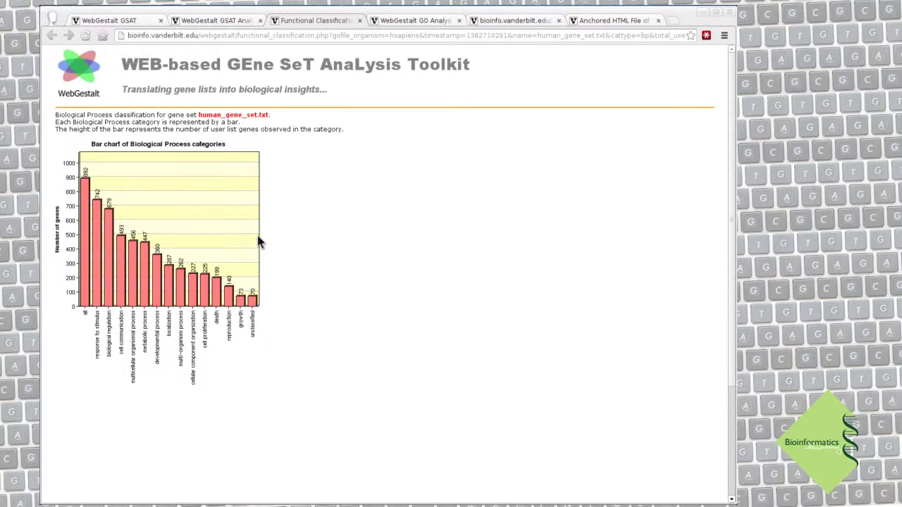
pyautogui.click(226, 22)
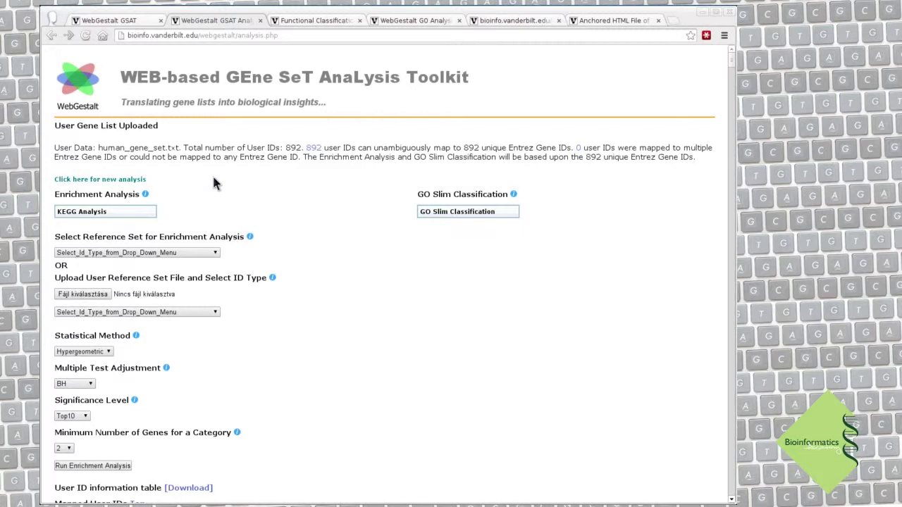
# Choose GO Analysis and set the reference set to hsapiens__genome
pyautogui.moveTo(145, 212)
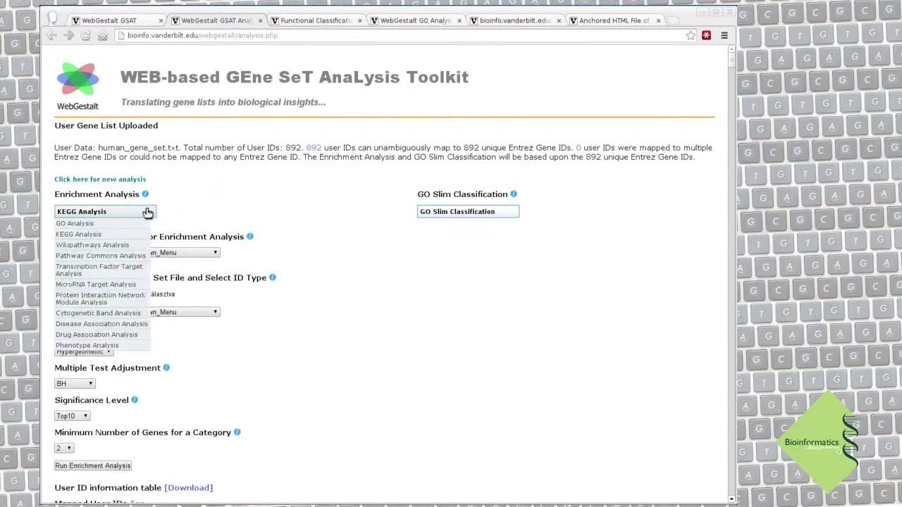
pyautogui.click(76, 223)
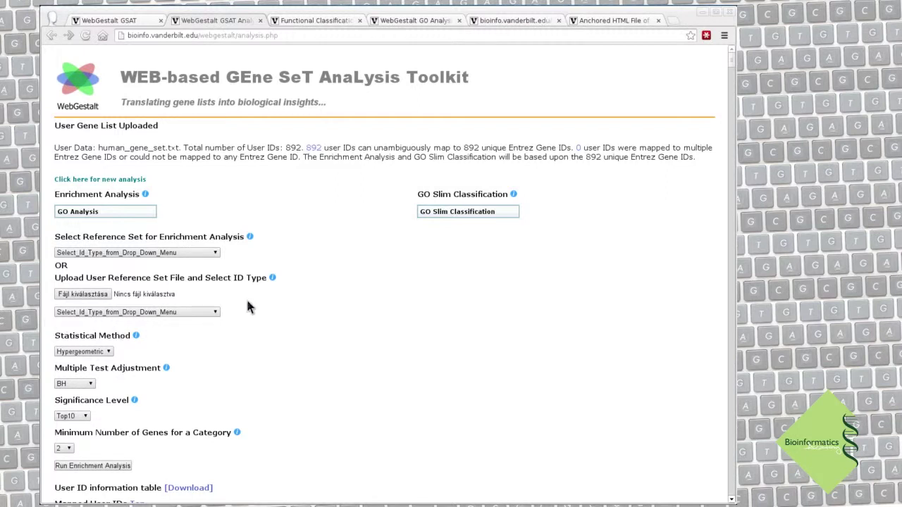
pyautogui.click(162, 252)
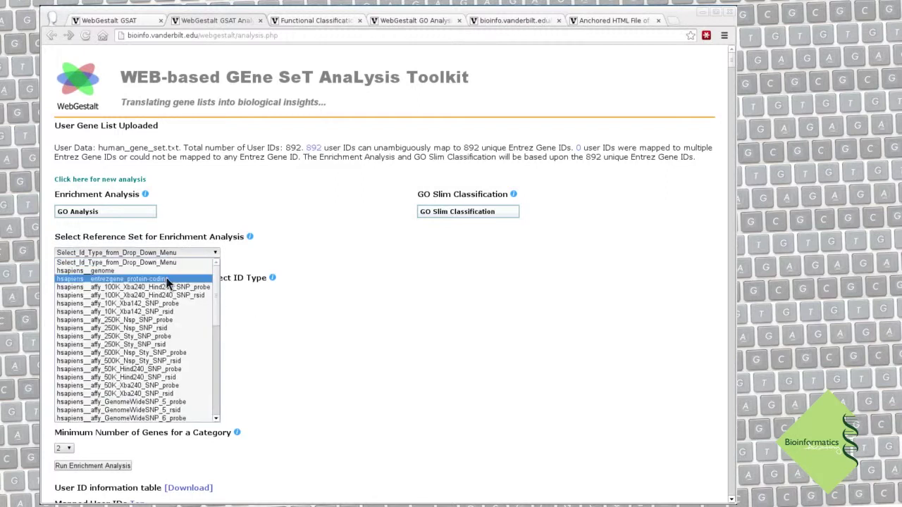
pyautogui.scroll(-5, 169, 277)
pyautogui.scroll(3, 169, 277)
pyautogui.scroll(4, 169, 275)
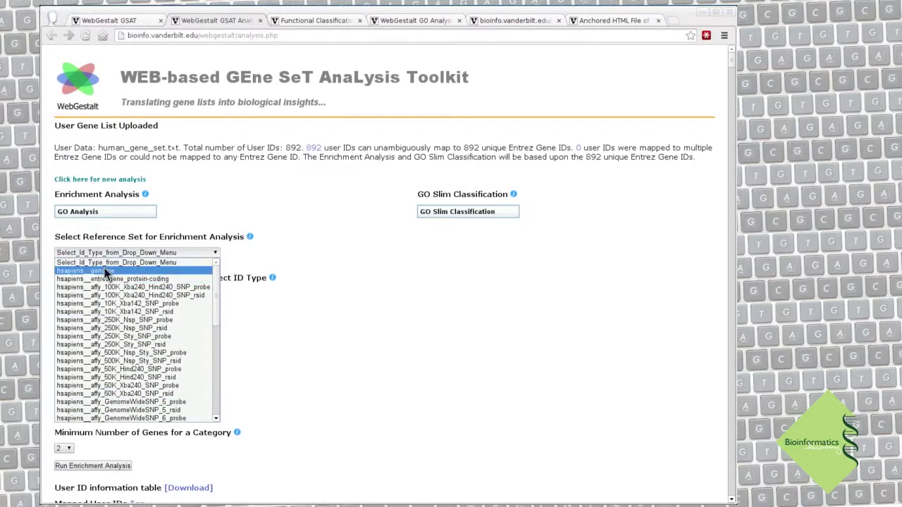
pyautogui.click(104, 271)
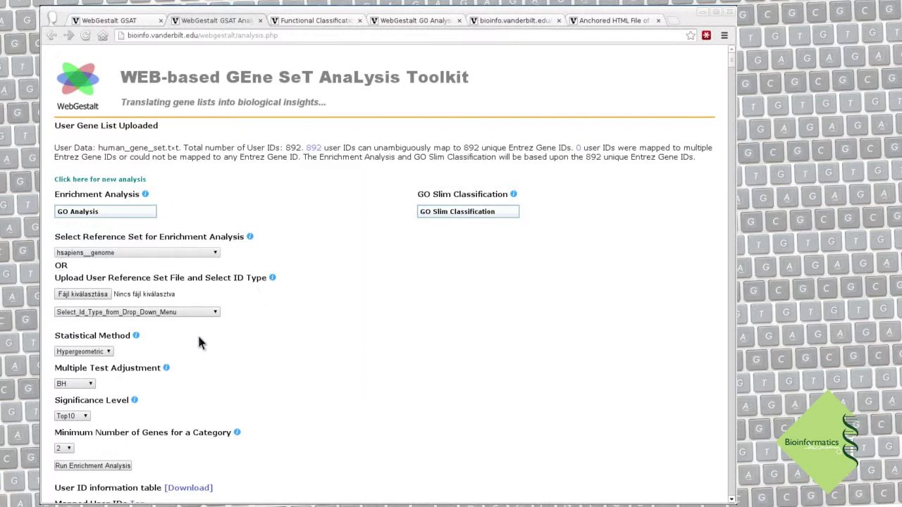
# Keep Hypergeometric, BH and Top10, and raise the minimum genes per category to 6
pyautogui.scroll(-4, 199, 331)
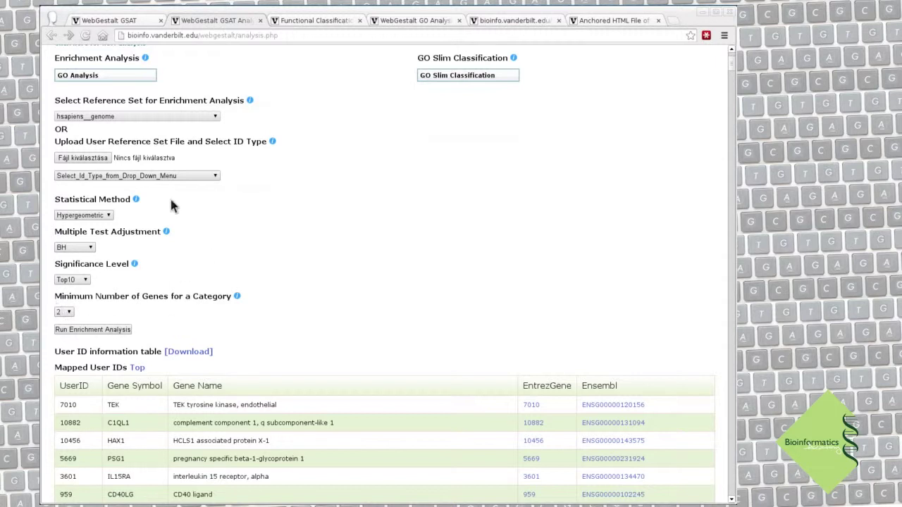
pyautogui.click(96, 215)
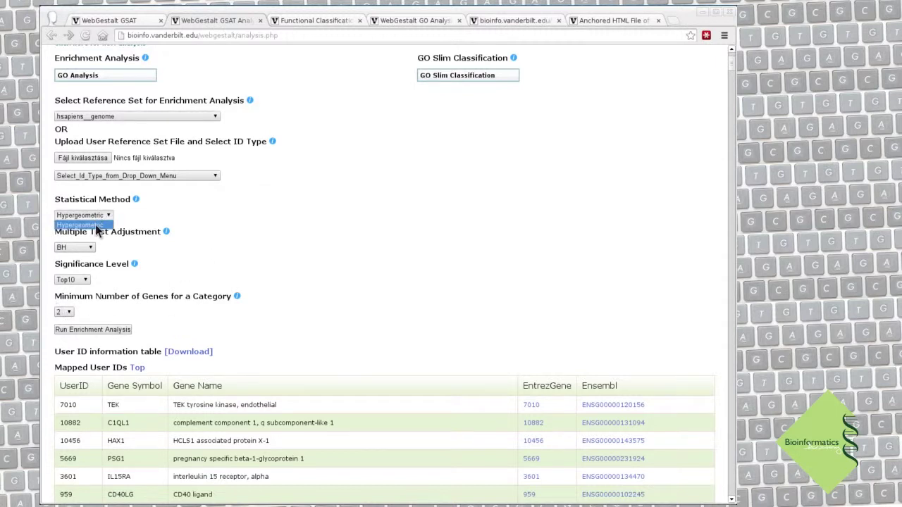
pyautogui.click(122, 215)
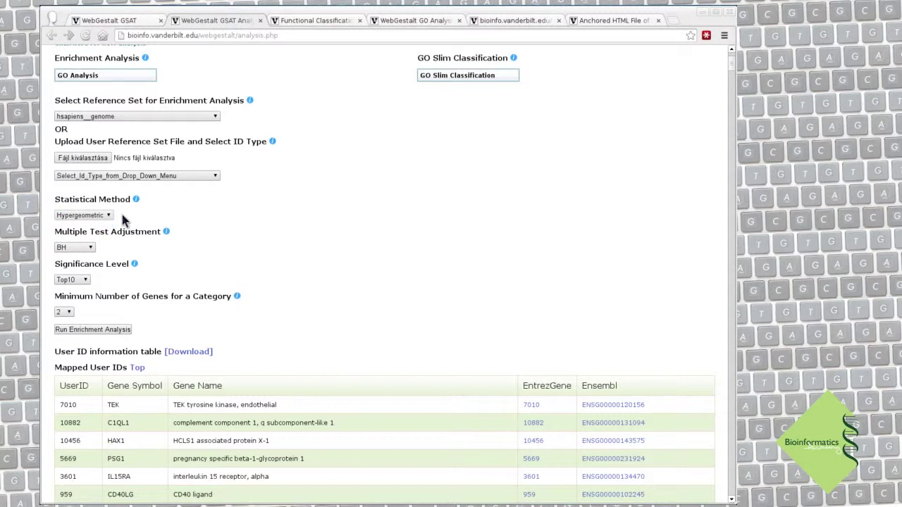
pyautogui.click(85, 248)
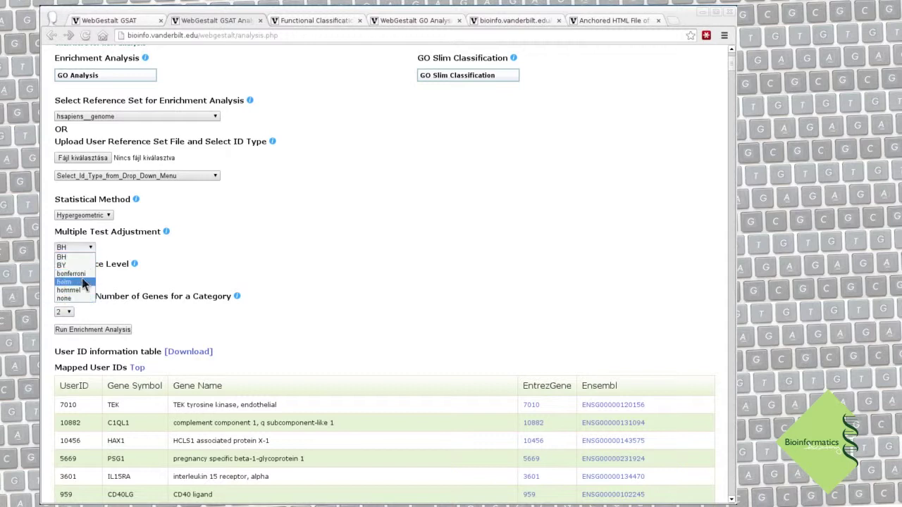
pyautogui.click(80, 258)
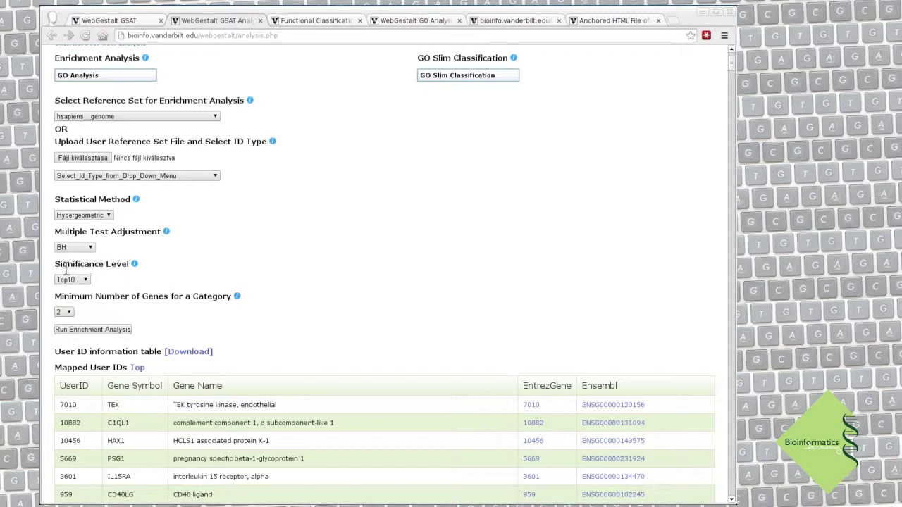
pyautogui.click(76, 280)
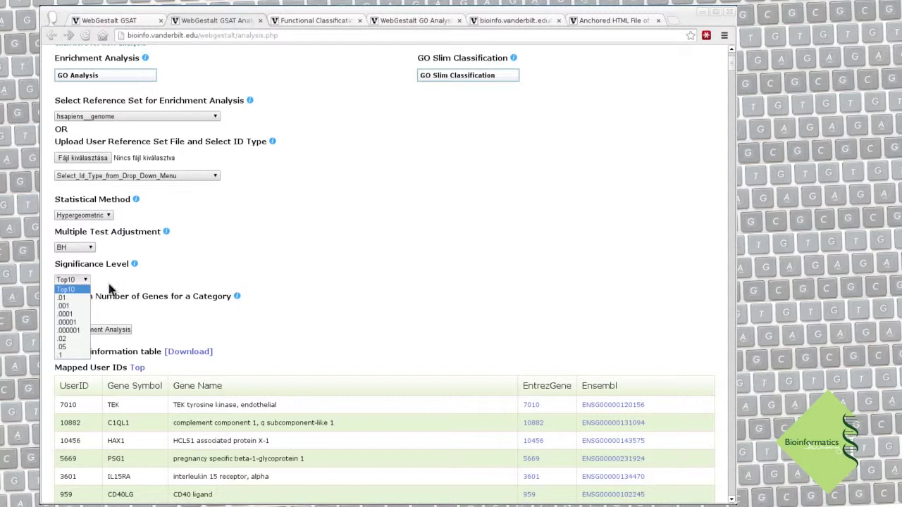
pyautogui.click(129, 287)
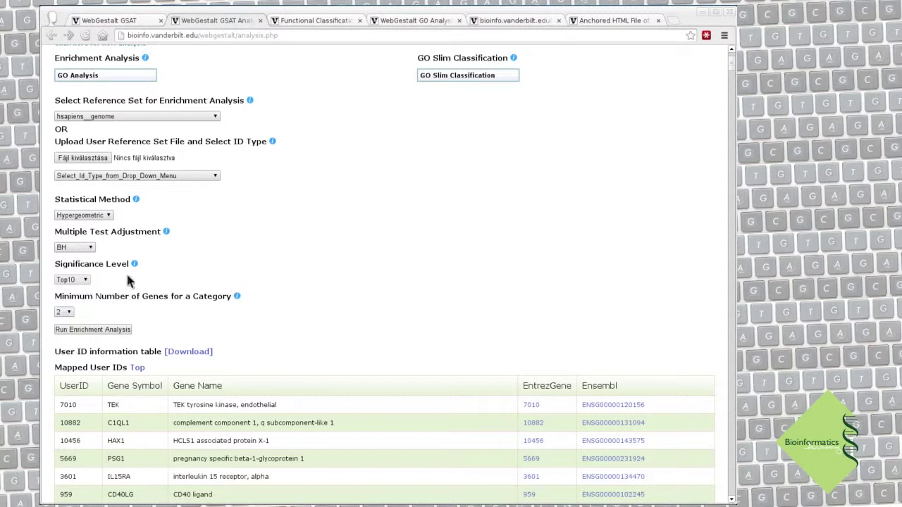
pyautogui.click(68, 311)
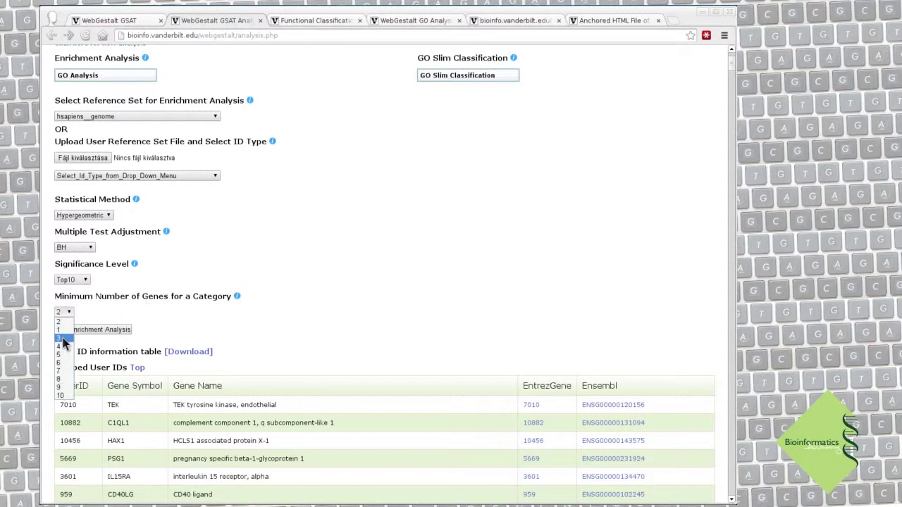
pyautogui.click(64, 361)
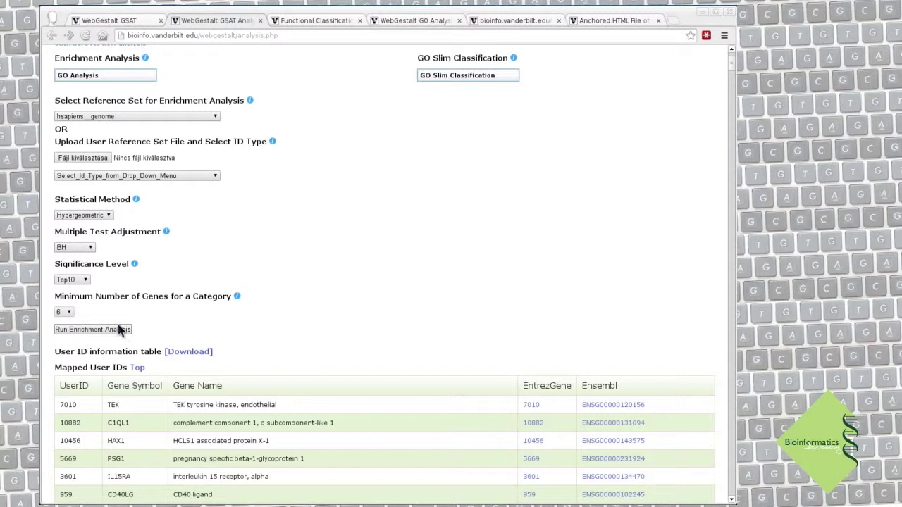
# Look through the bar chart and GO summary tabs, then view the enriched GO terms graph
pyautogui.click(320, 22)
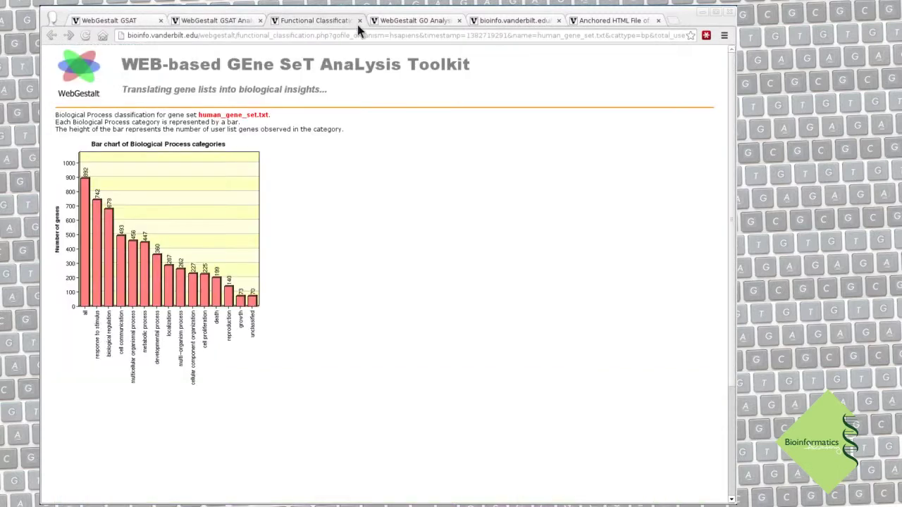
pyautogui.click(440, 22)
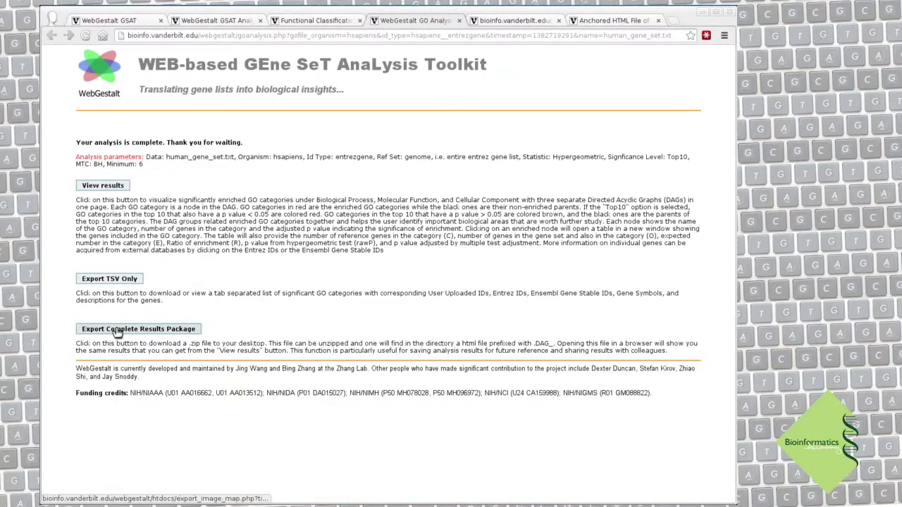
pyautogui.click(504, 22)
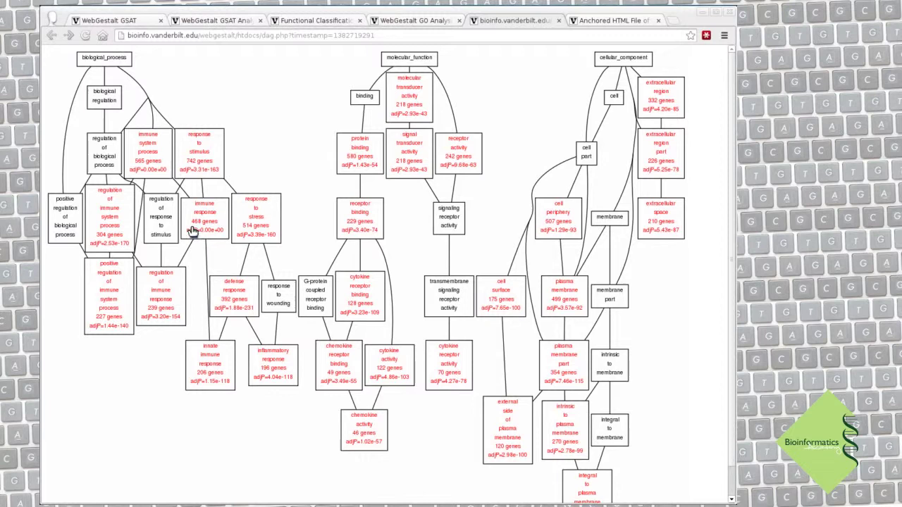
# Open the immune response (GO:0006955) gene table and highlight C=1071 and the rawP/adjP values
pyautogui.click(594, 22)
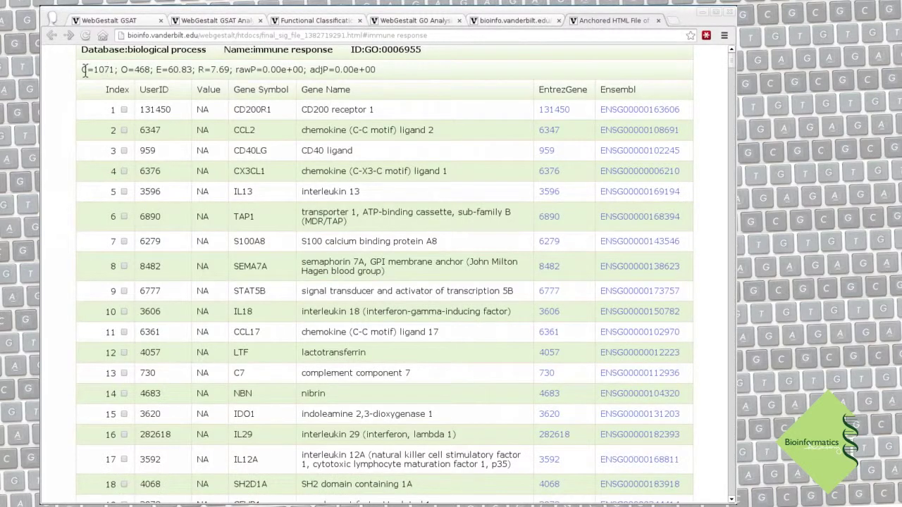
pyautogui.moveTo(82, 70); pyautogui.dragTo(195, 71)
pyautogui.click(198, 70)
pyautogui.moveTo(200, 69); pyautogui.dragTo(375, 68)
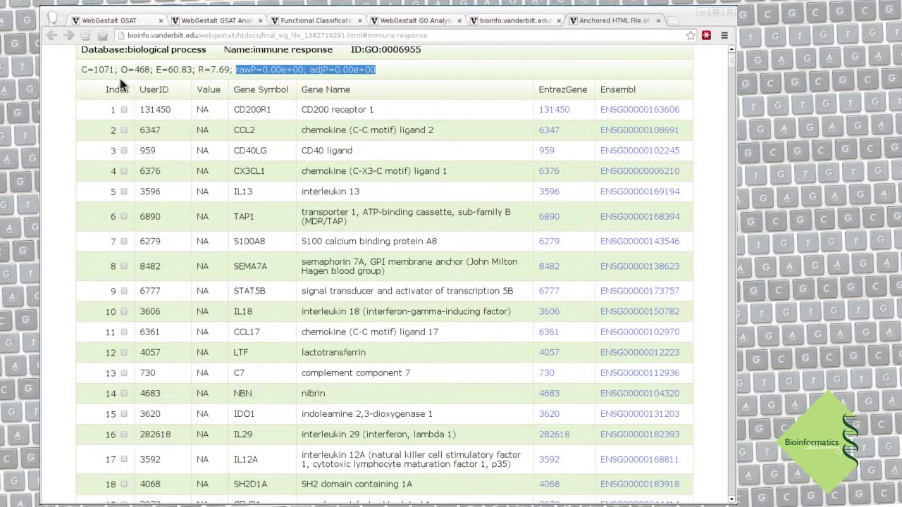
pyautogui.click(51, 76)
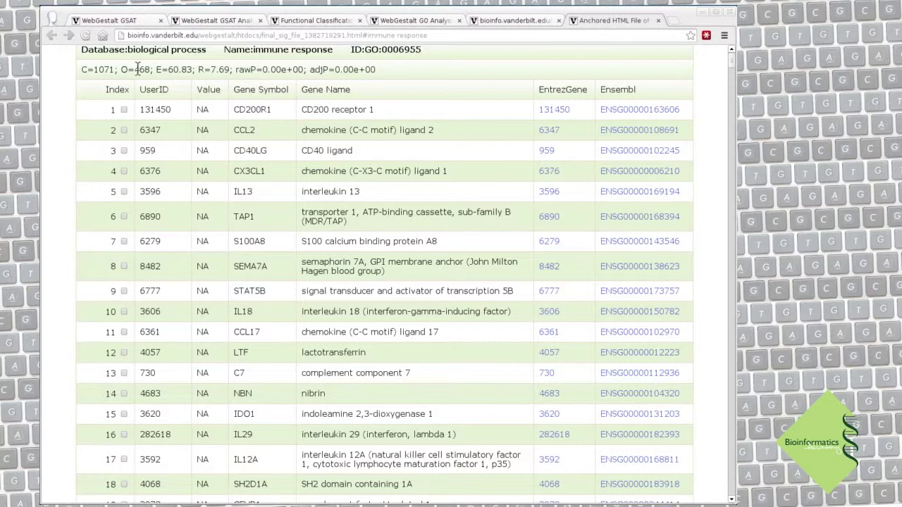
# Highlight the observed count 468, the ratio 7.69 and the adjP value in the statistics line
pyautogui.moveTo(139, 68); pyautogui.dragTo(148, 72)
pyautogui.click(254, 53)
pyautogui.moveTo(258, 51); pyautogui.dragTo(376, 70)
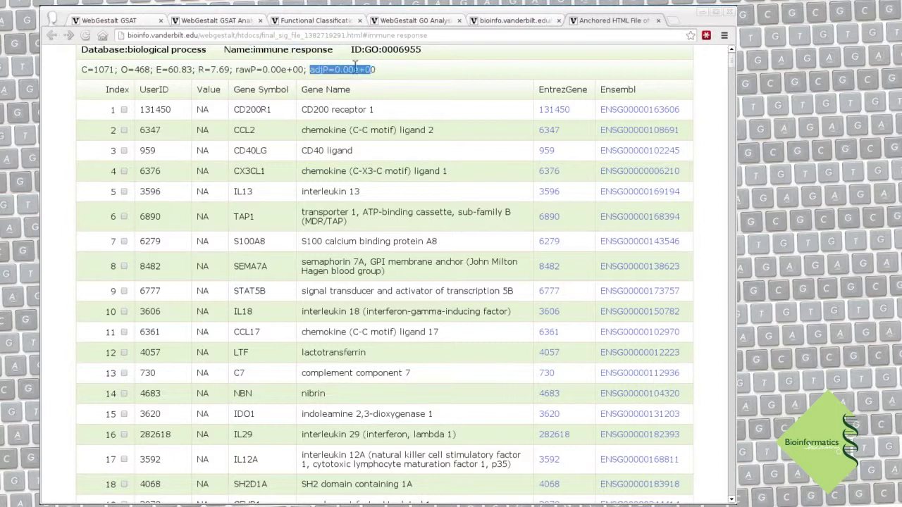
pyautogui.moveTo(210, 71); pyautogui.dragTo(231, 70)
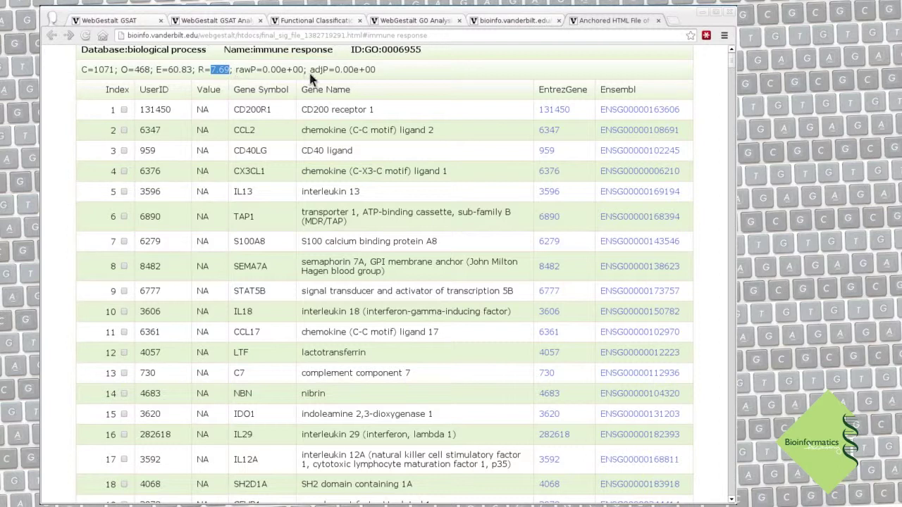
pyautogui.moveTo(310, 70); pyautogui.dragTo(370, 71)
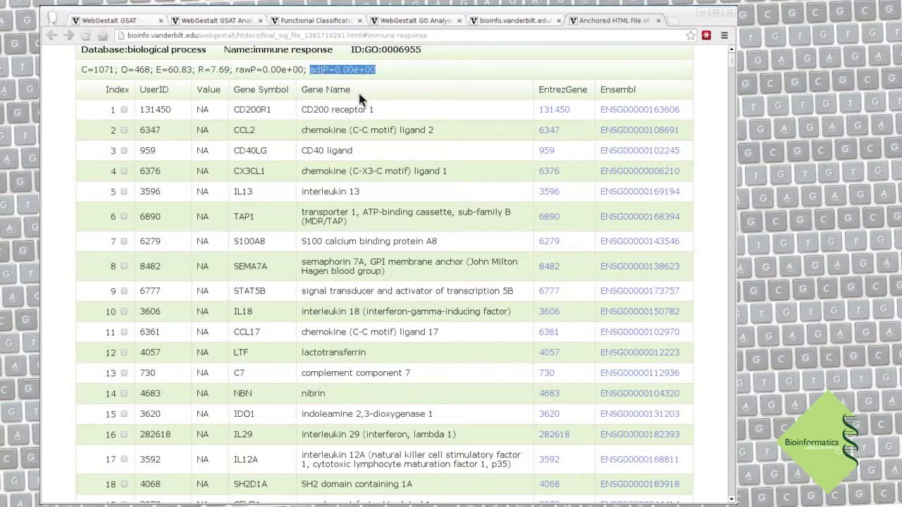
pyautogui.click(435, 70)
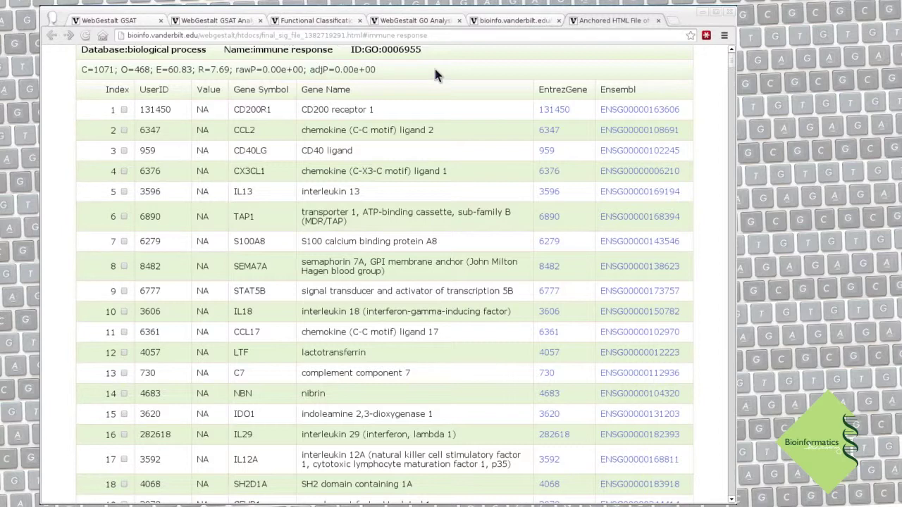